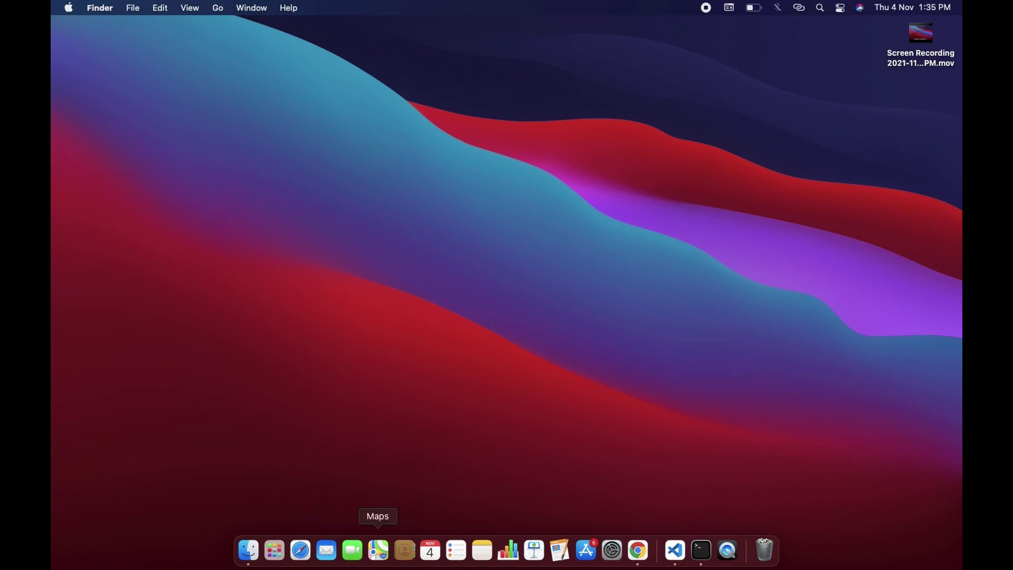
# Step: Open the angry human faces folder in Finder and preview the furious senior man image
pyautogui.click(252, 550)
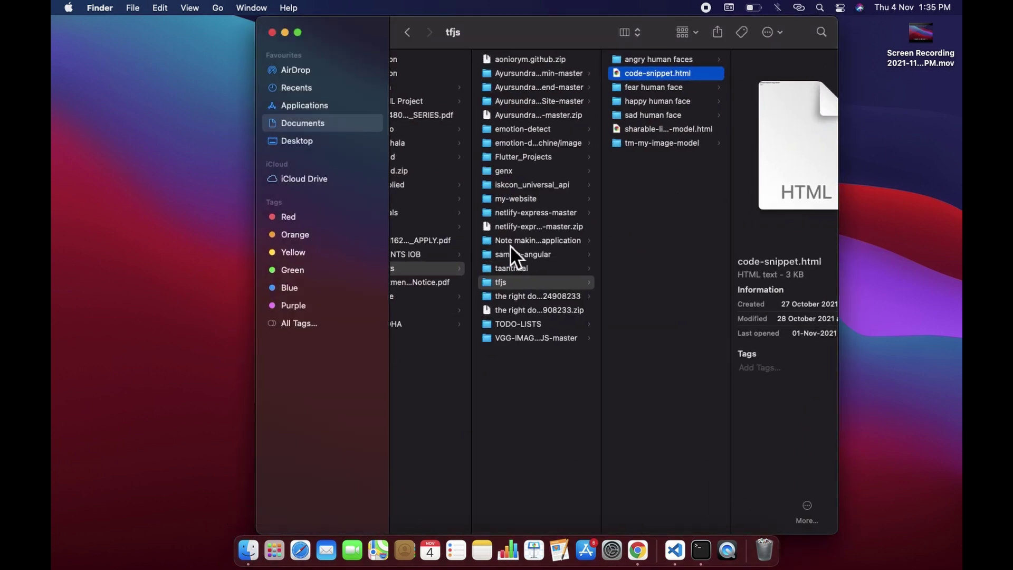
pyautogui.click(681, 61)
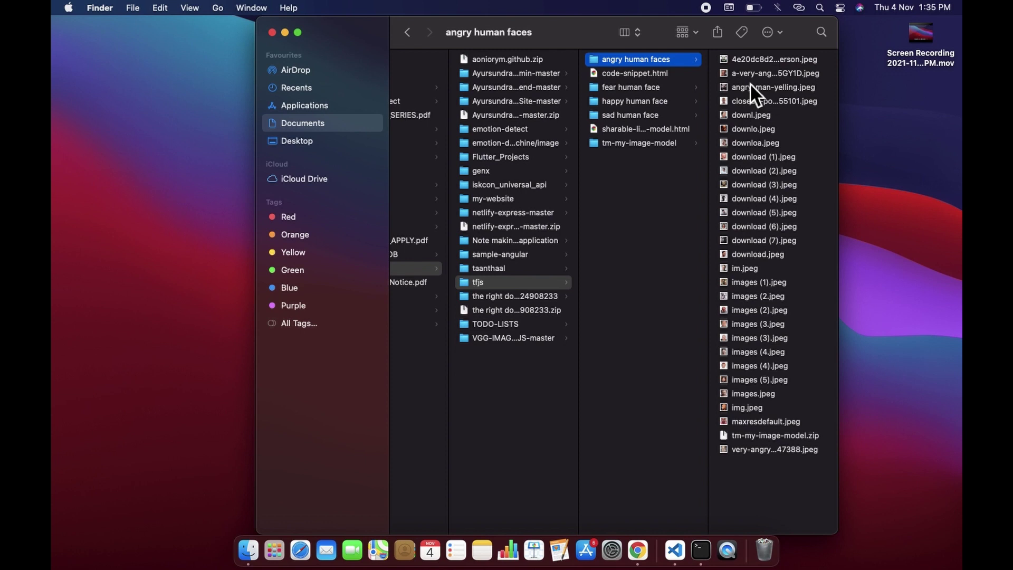
pyautogui.doubleClick(772, 60)
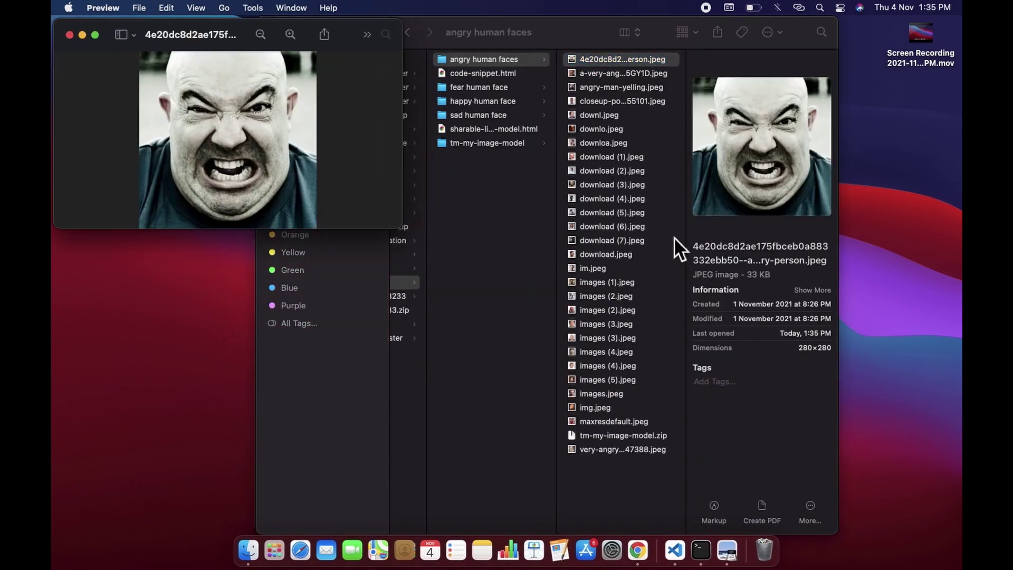
pyautogui.click(640, 97)
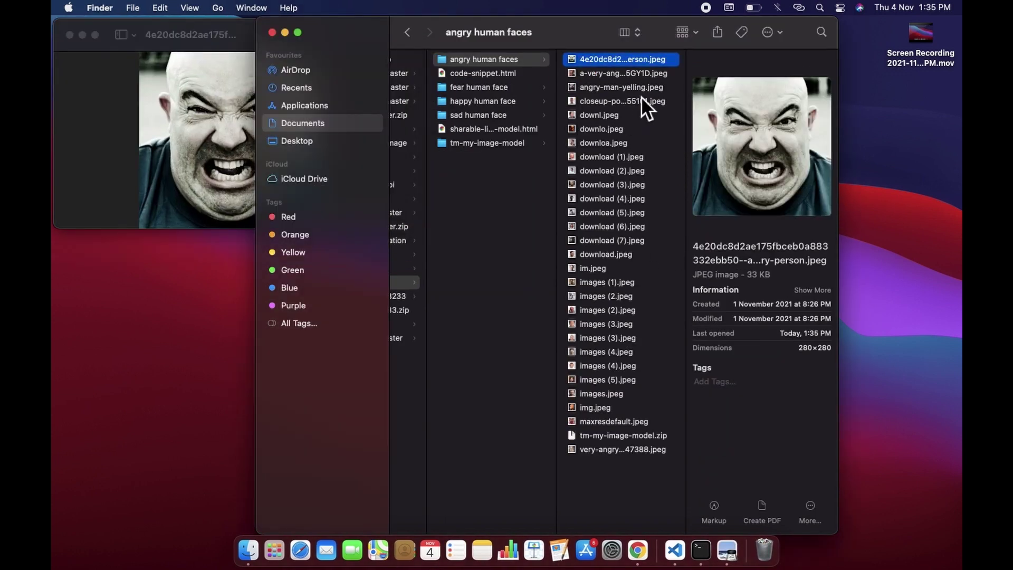
pyautogui.doubleClick(641, 98)
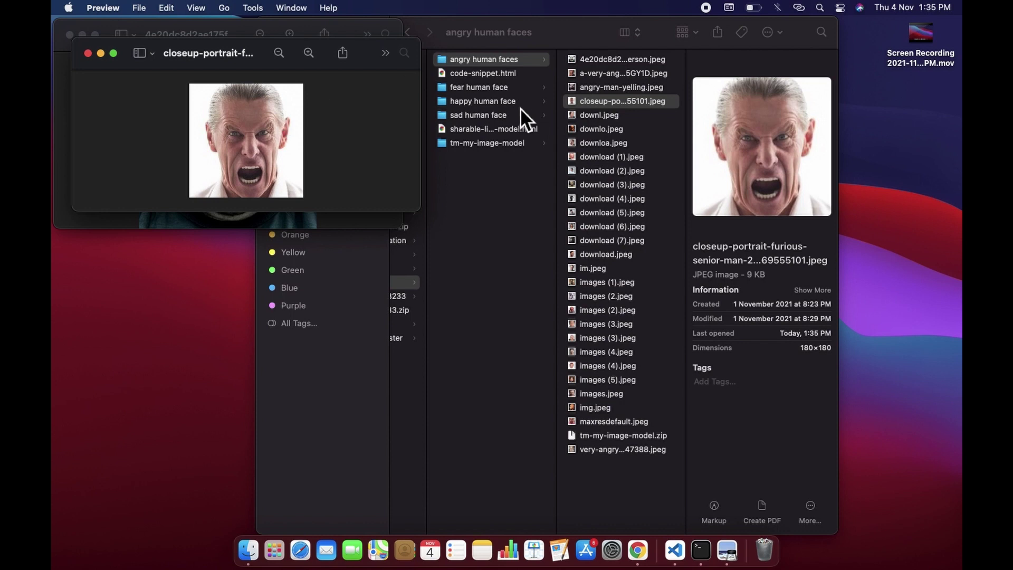
# Step: Close the angry-face previews and preview download (3).jpeg from the happy human face folder
pyautogui.click(89, 54)
pyautogui.click(70, 35)
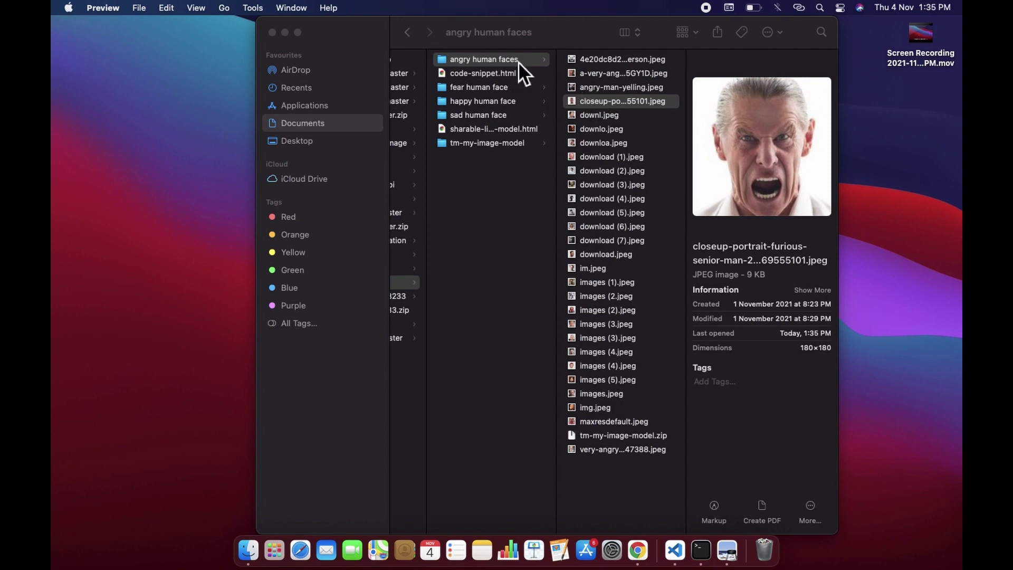
pyautogui.click(502, 105)
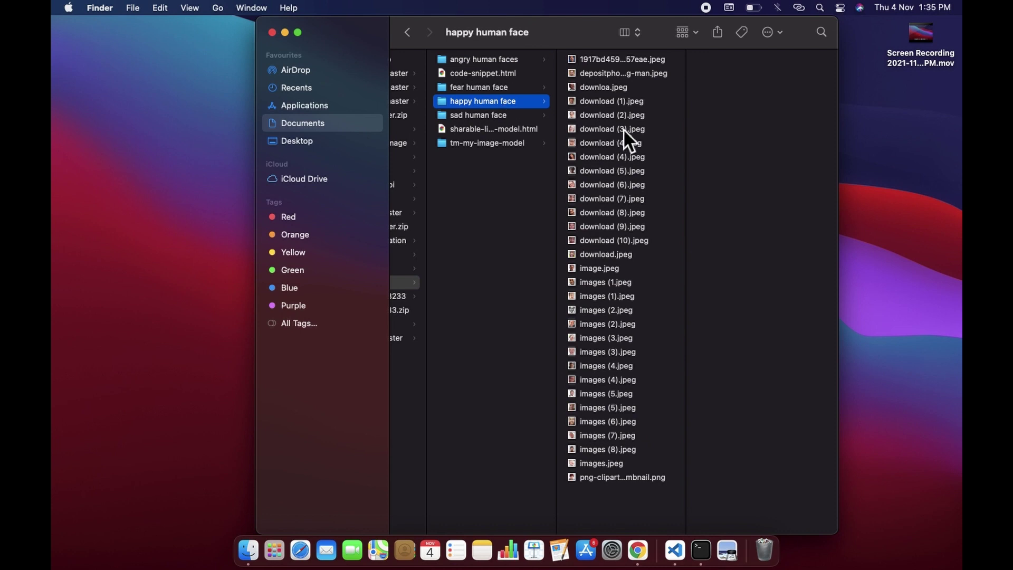
pyautogui.doubleClick(622, 128)
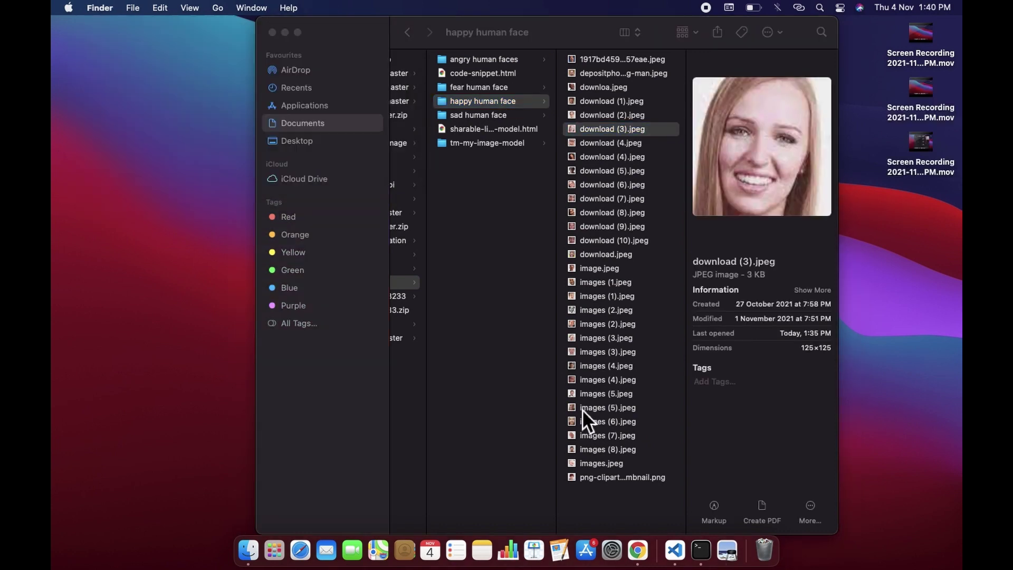
# Step: Search 'google teachable machine' in the browser and open the Teachable Machine site
pyautogui.press('super+Tab')
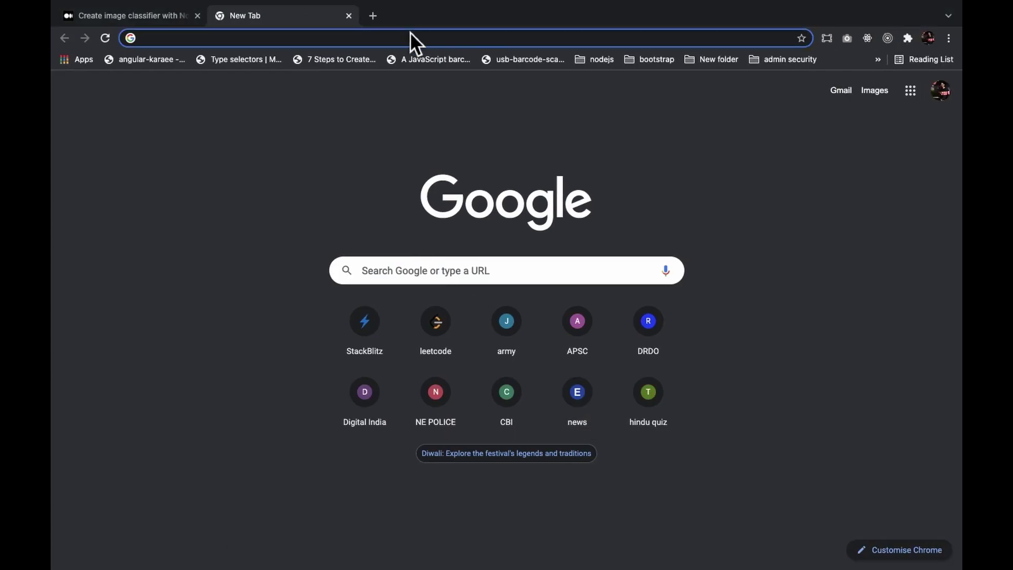
pyautogui.write('go')
pyautogui.press('Return')
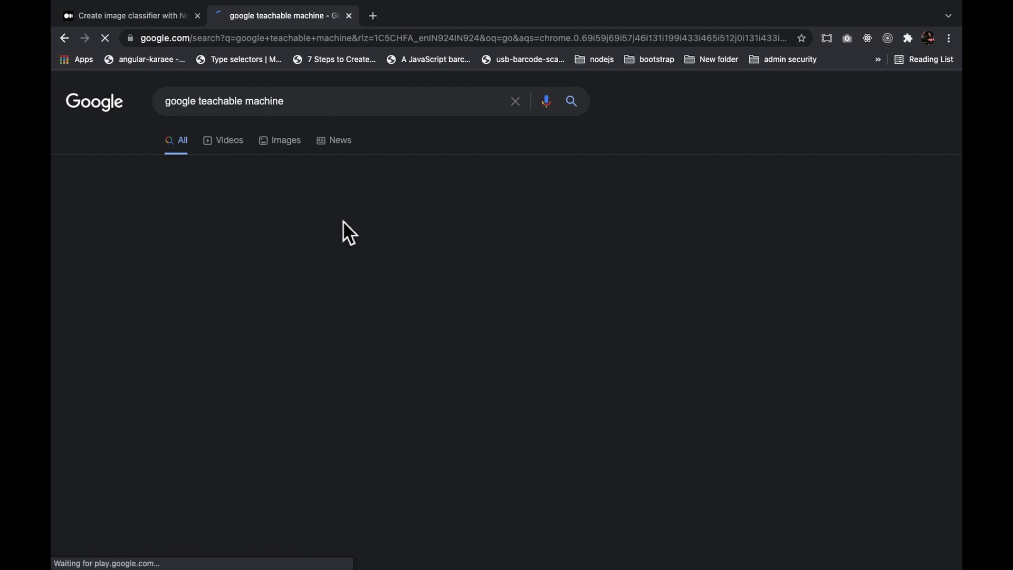
pyautogui.click(241, 208)
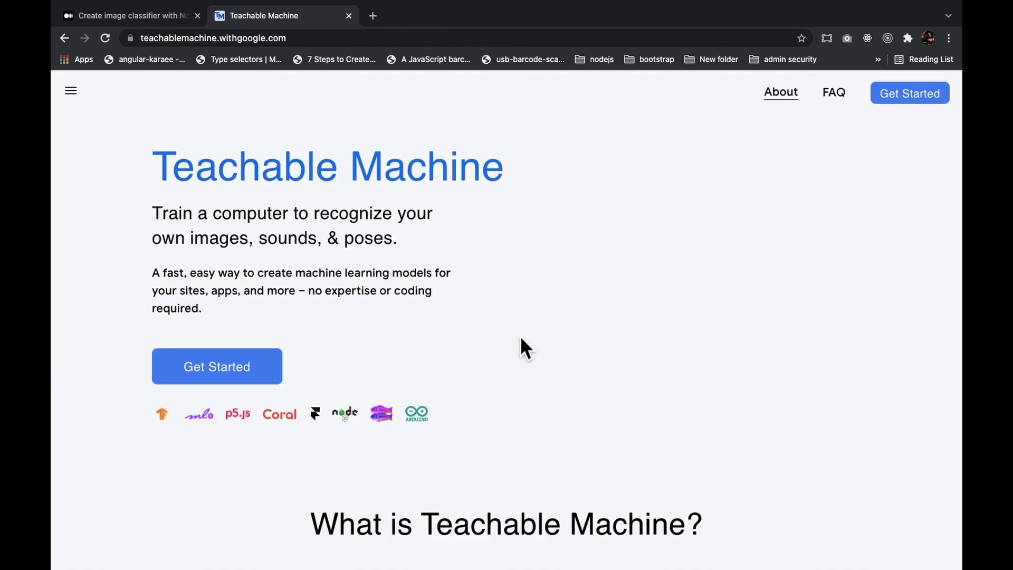
# Step: Start a new Image Project using the Standard image model
pyautogui.click(269, 381)
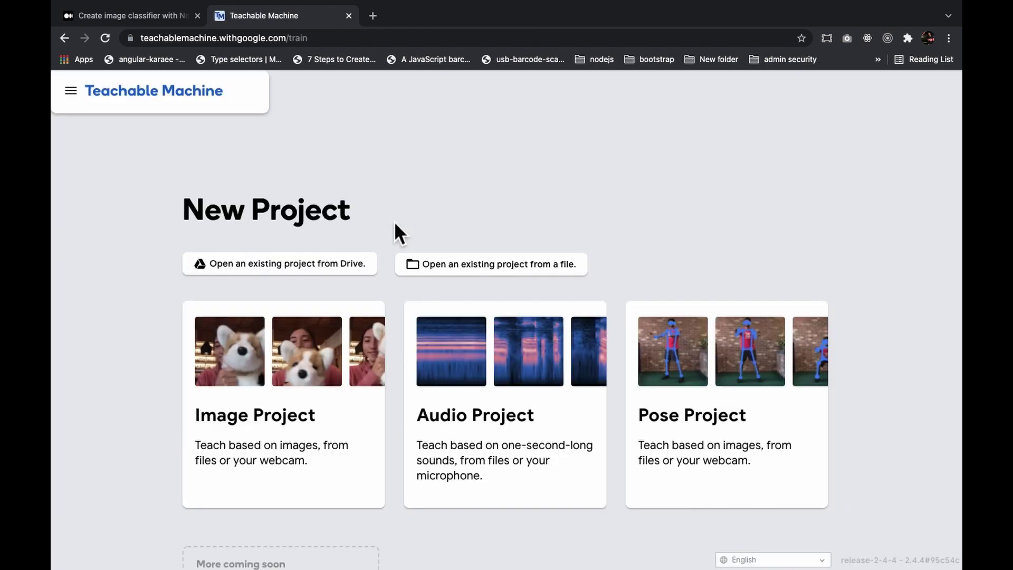
pyautogui.click(303, 401)
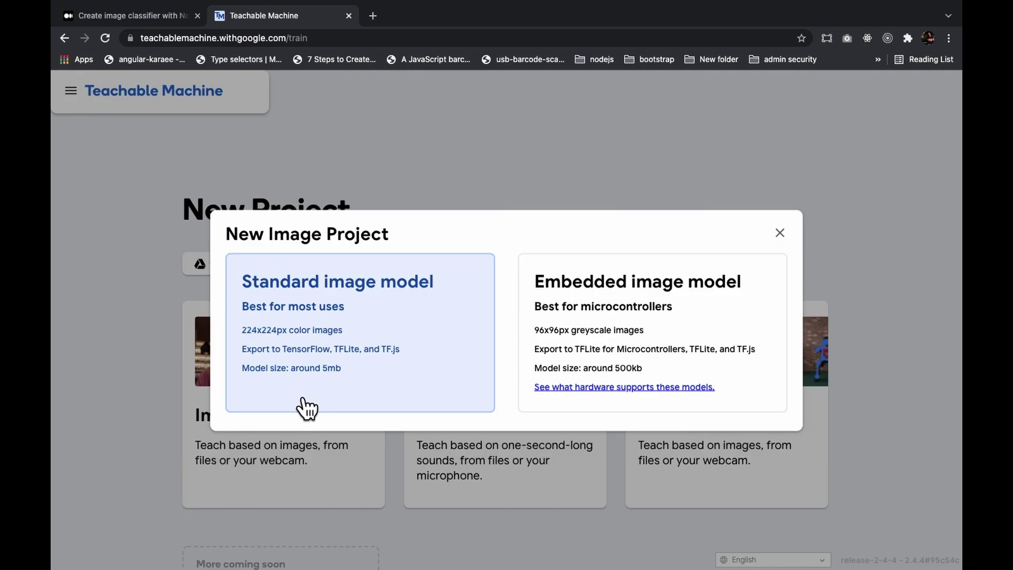
pyautogui.click(390, 334)
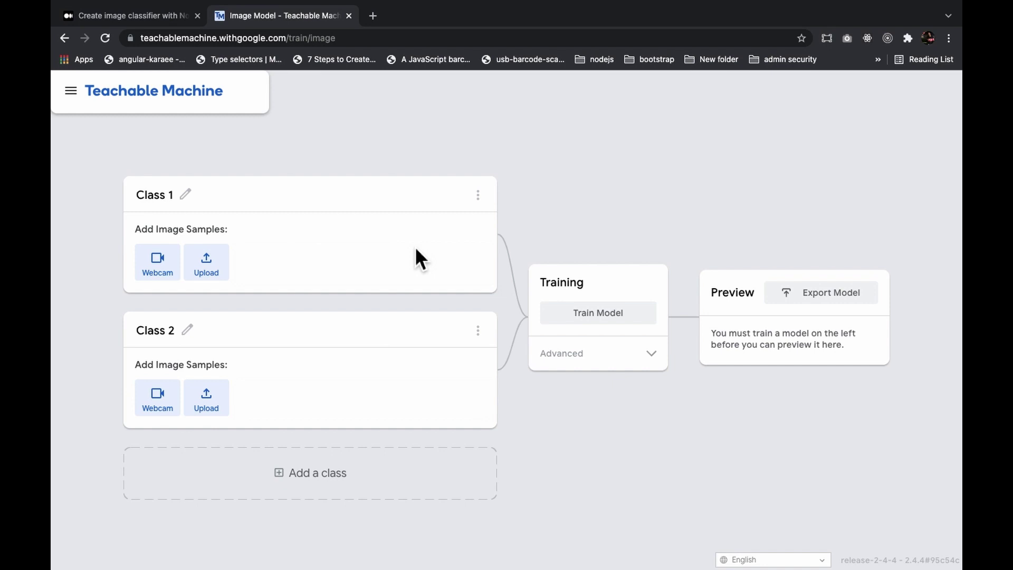
# Step: Rename Class 1 to angry-human-face and Class 2 to happy-human-face
pyautogui.click(194, 202)
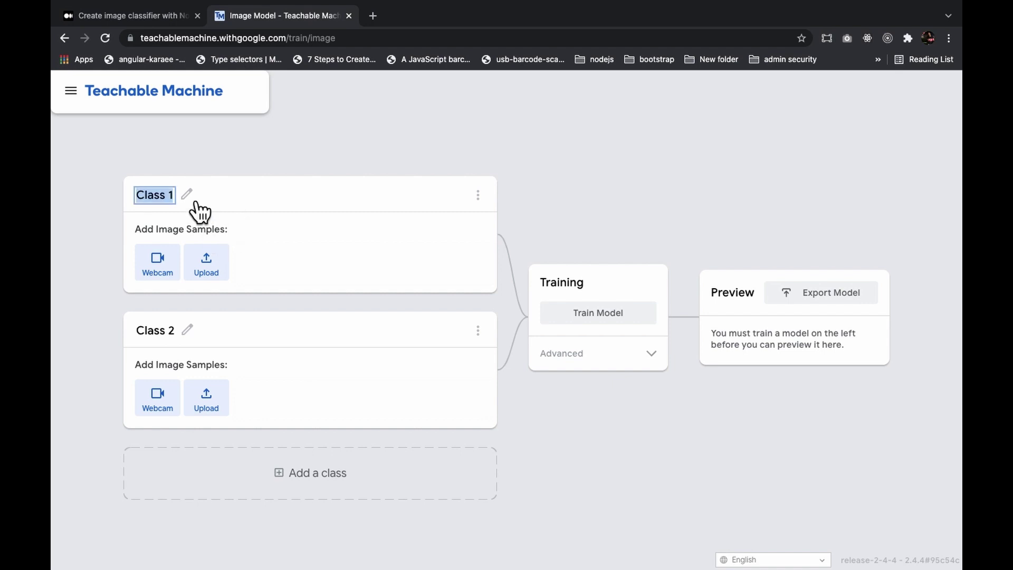
pyautogui.write('angry-hu')
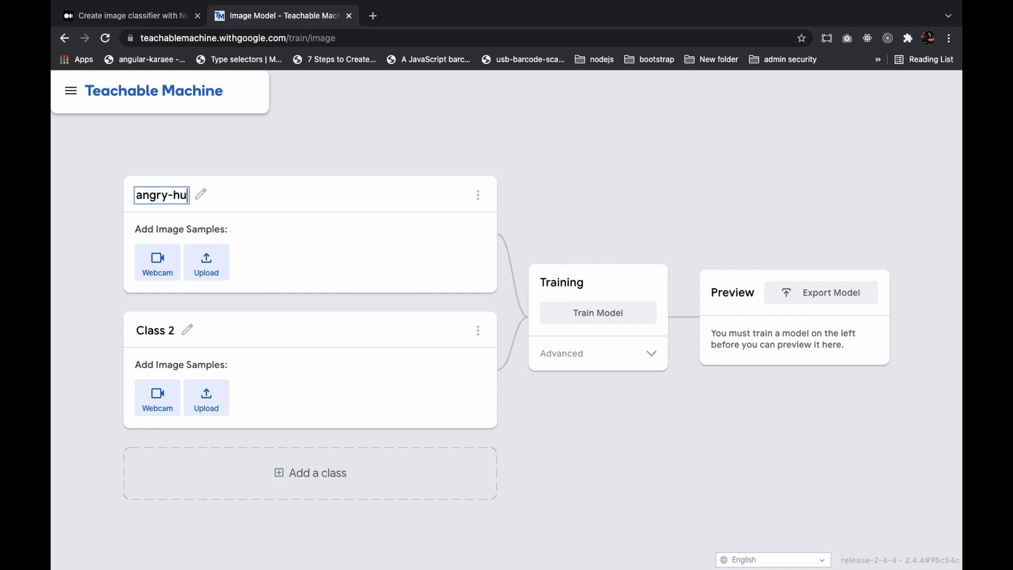
pyautogui.write('man-face')
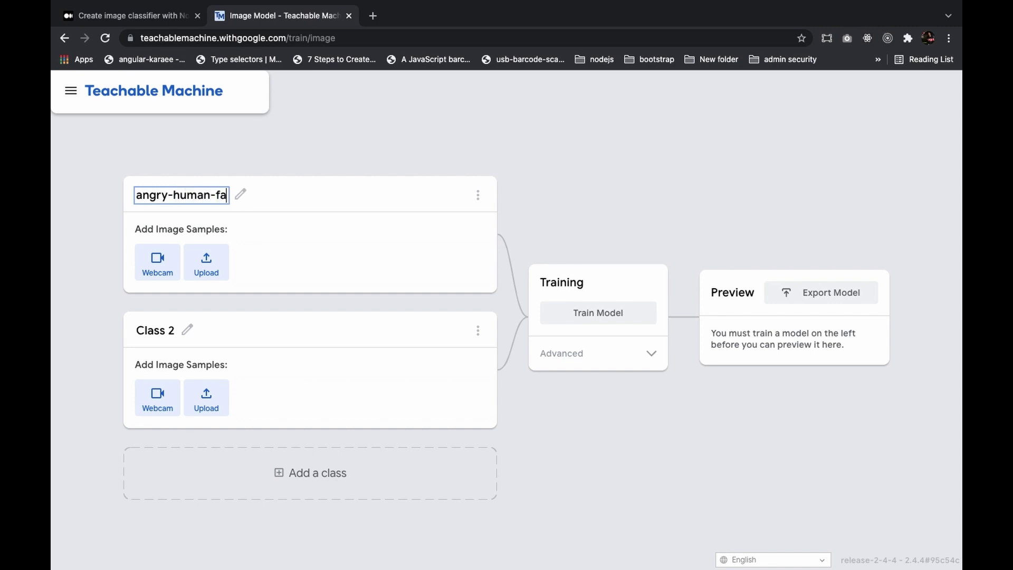
pyautogui.click(201, 334)
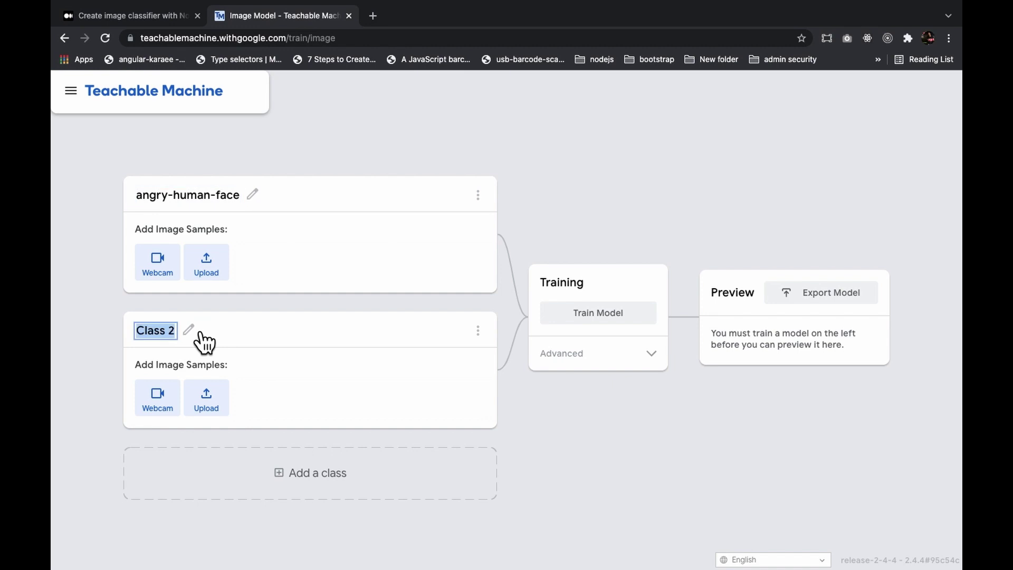
pyautogui.write('ha')
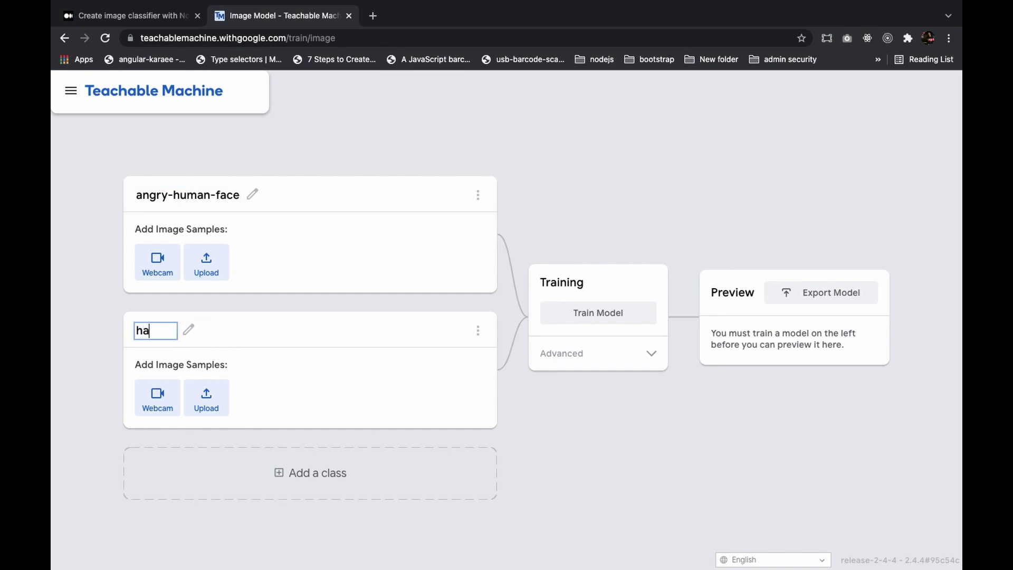
pyautogui.write('ppy-human')
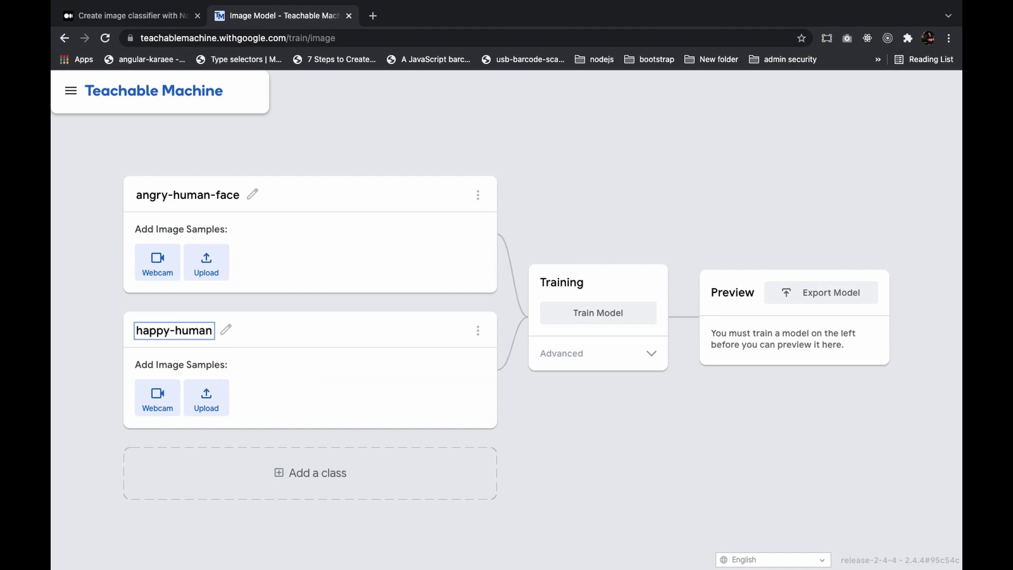
pyautogui.write('-face')
pyautogui.press('Return')
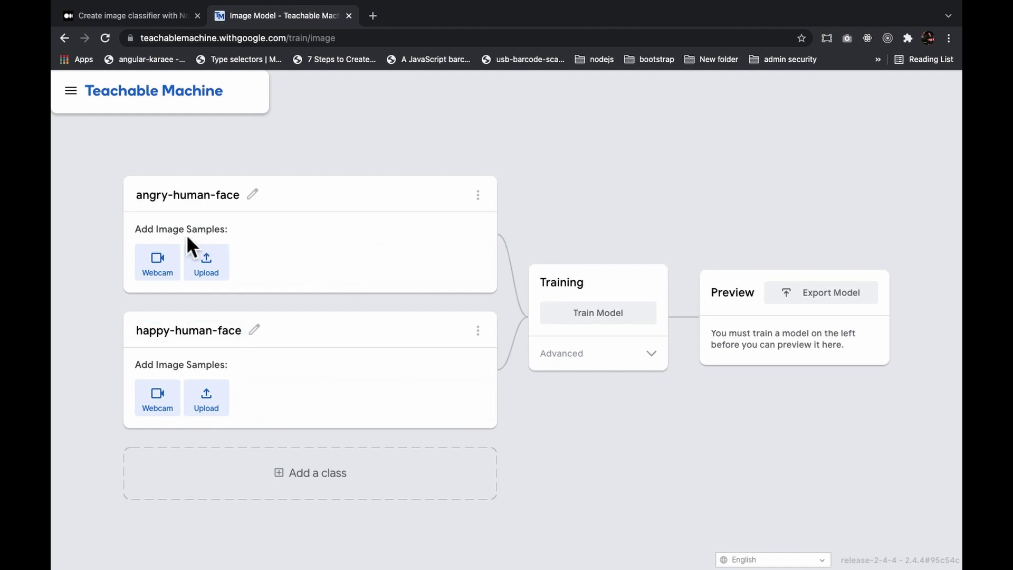
# Step: Drag all 28 files from the angry human faces folder into the angry-human-face class, dismissing the error
pyautogui.click(222, 268)
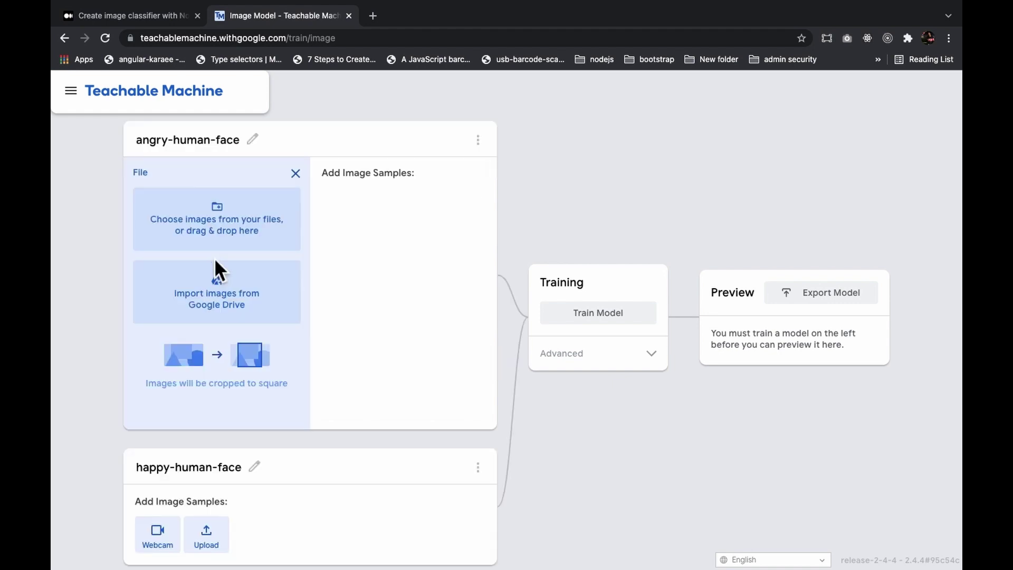
pyautogui.hotkey('ctrl', 'Left')
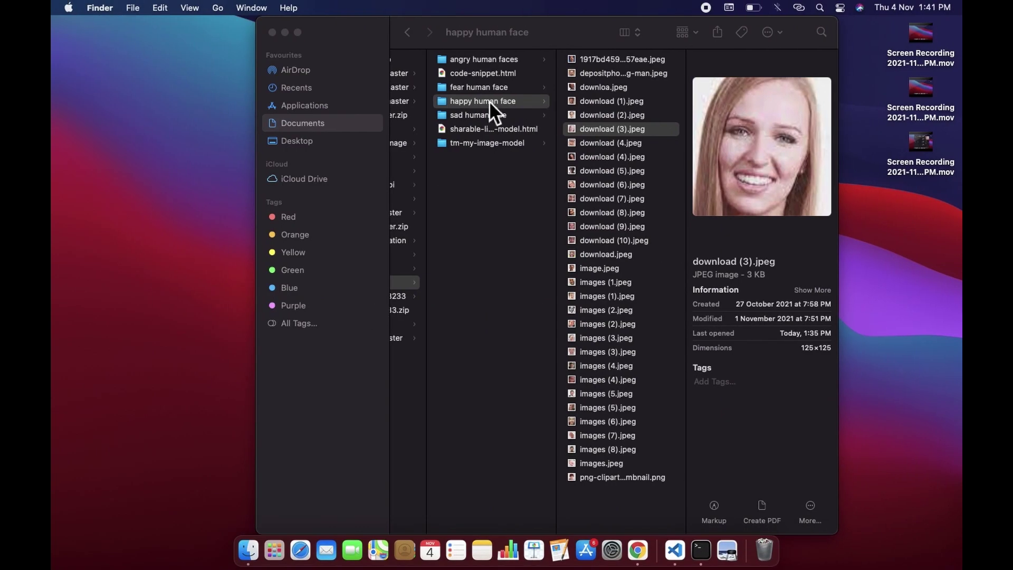
pyautogui.hotkey('ctrl', 'Right')
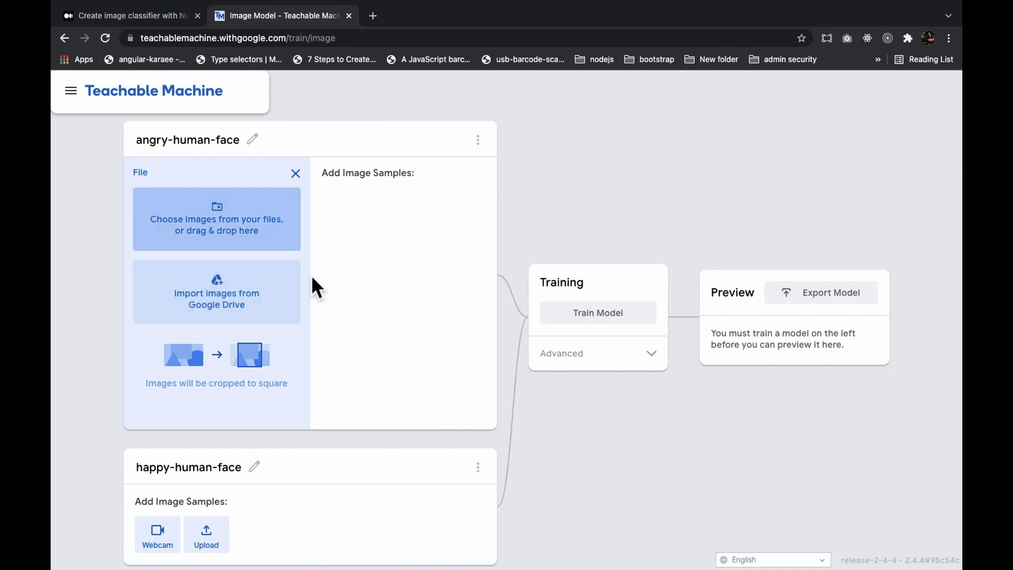
pyautogui.hotkey('ctrl', 'Left')
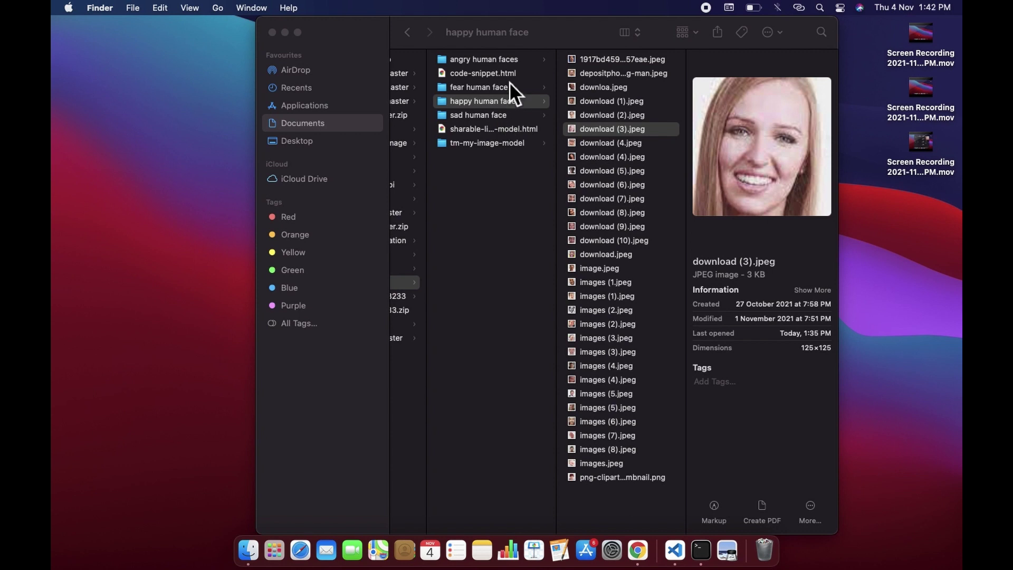
pyautogui.click(522, 59)
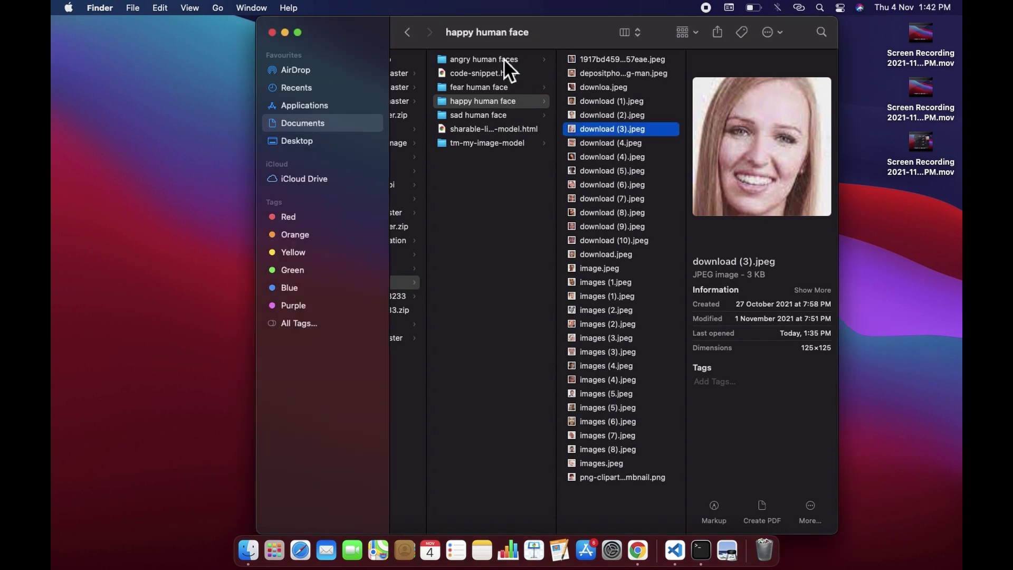
pyautogui.click(504, 59)
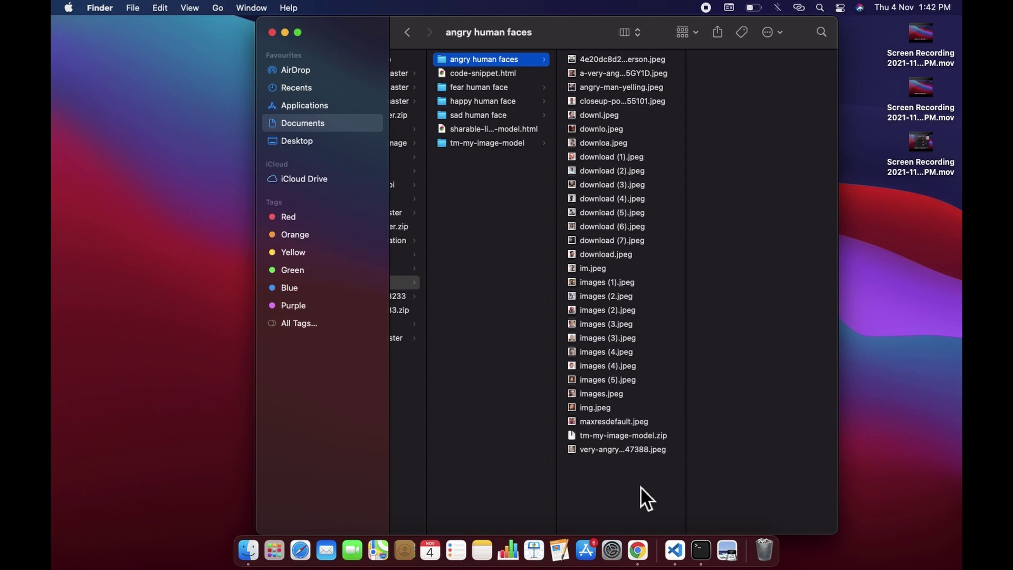
pyautogui.press('super+a')
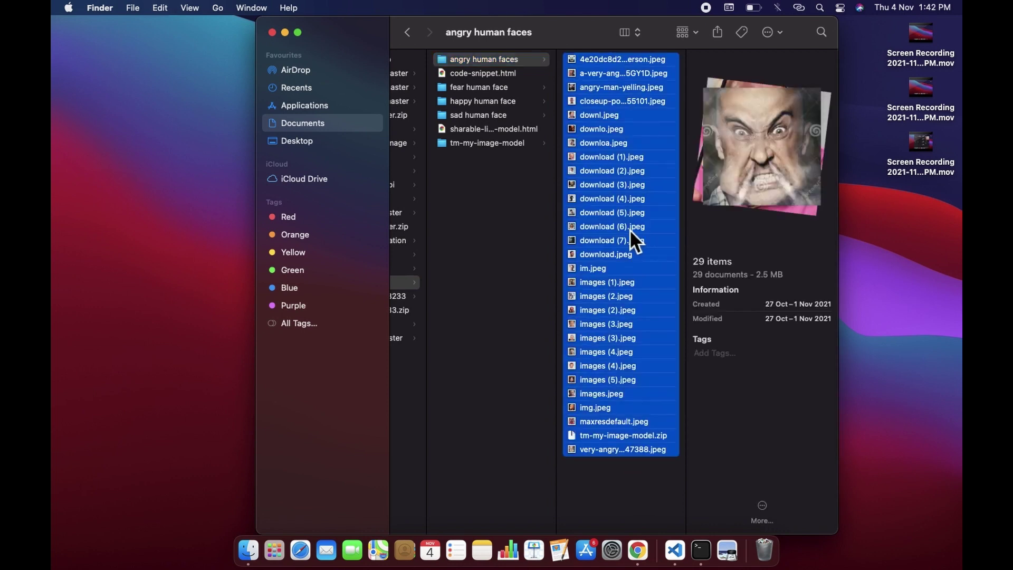
pyautogui.moveTo(628, 229); pyautogui.dragTo(230, 219)
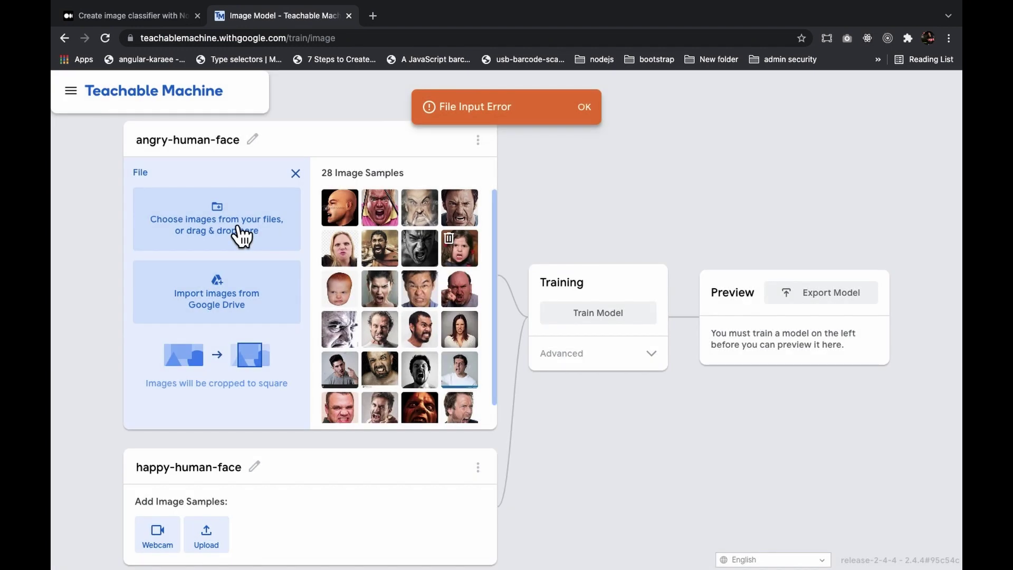
pyautogui.click(584, 108)
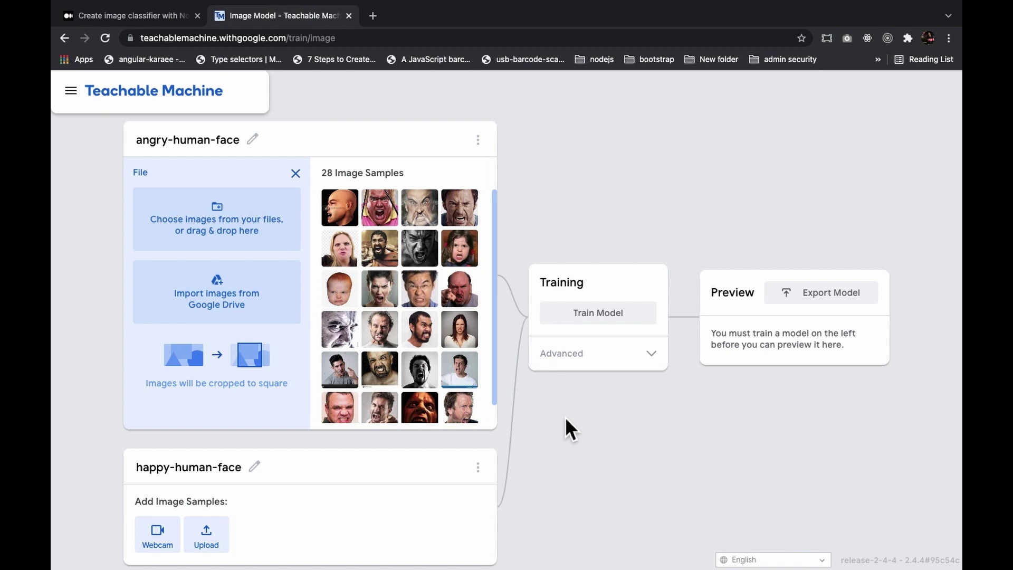
pyautogui.scroll(-2, 565, 416)
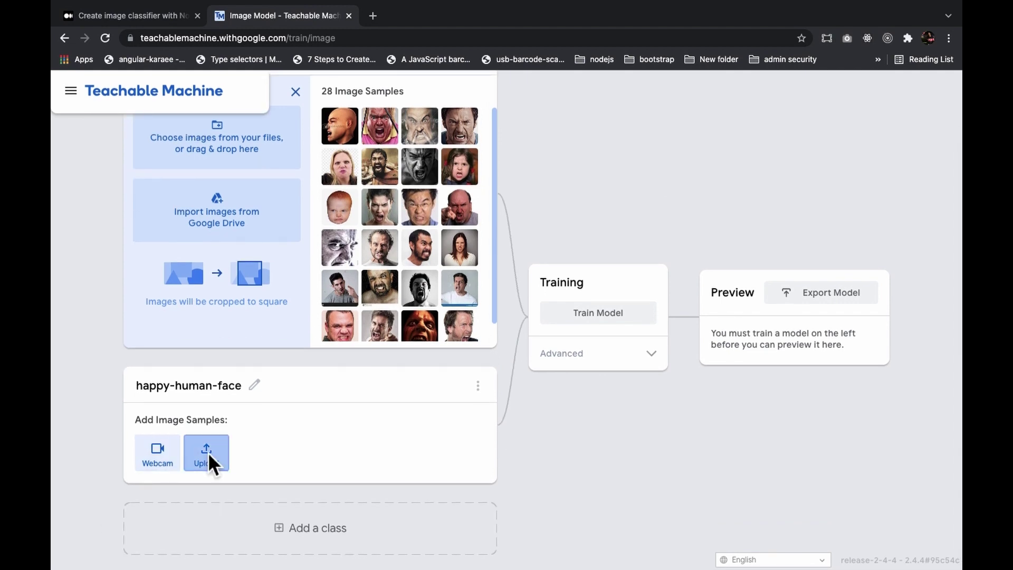
# Step: Select all 31 images in the happy human face folder and drag them into happy-human-face
pyautogui.click(217, 467)
pyautogui.press('super+Tab')
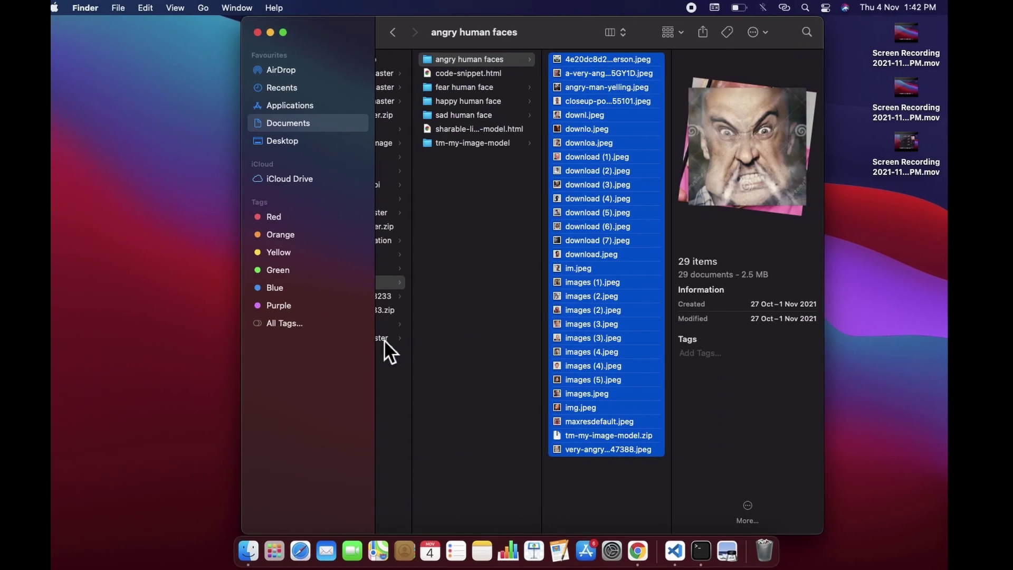
pyautogui.click(496, 103)
pyautogui.click(664, 295)
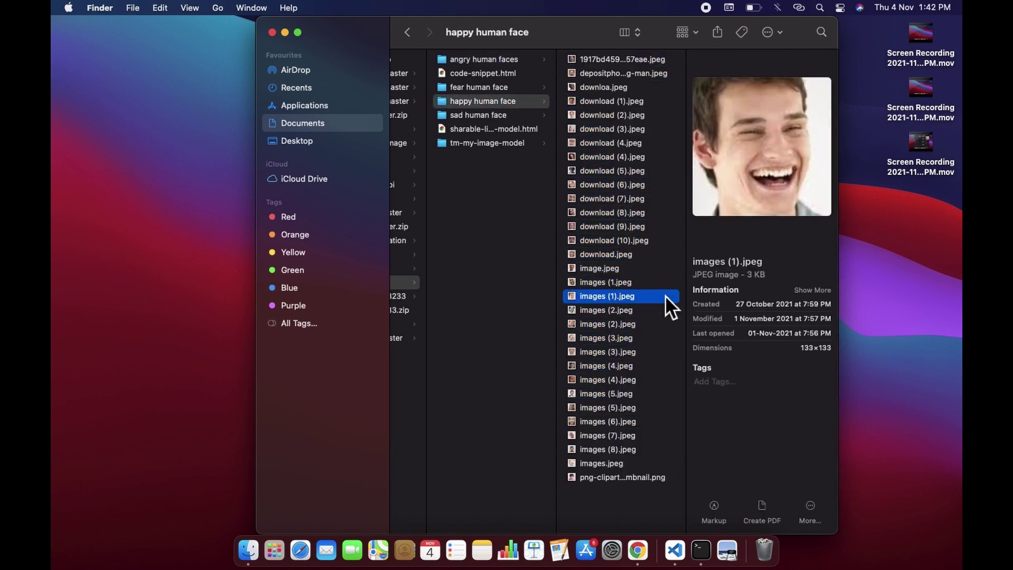
pyautogui.press('super+a')
pyautogui.moveTo(608, 219); pyautogui.dragTo(212, 304)
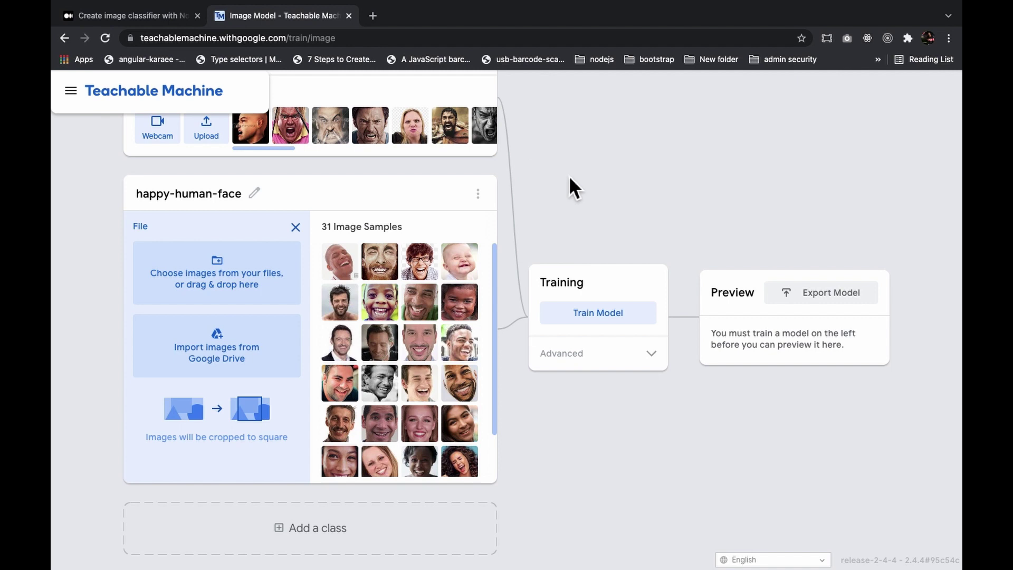
pyautogui.scroll(2, 584, 195)
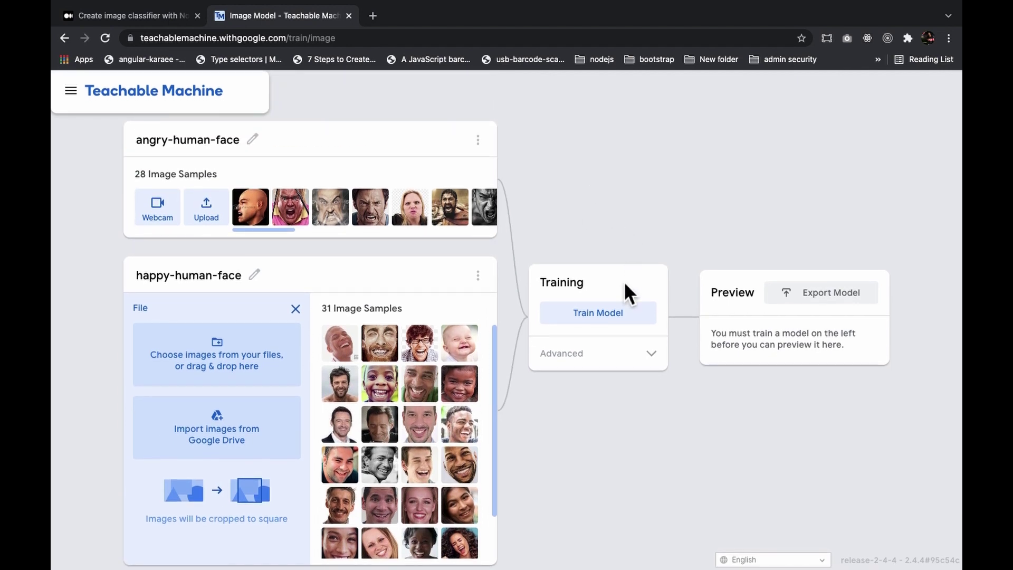
# Step: Start training the face classifier and acknowledge the don't-switch-tabs notice
pyautogui.click(625, 316)
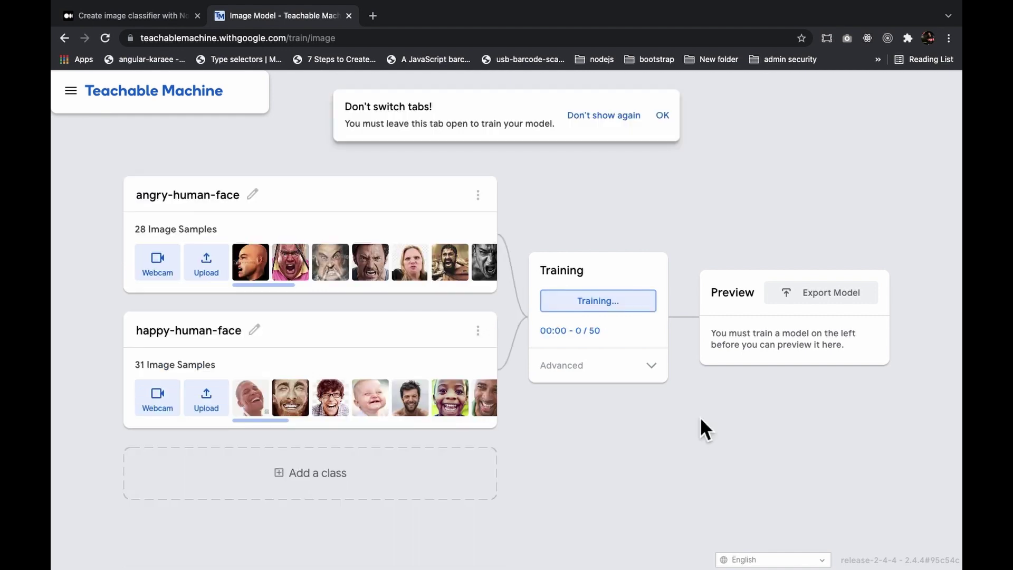
pyautogui.click(666, 116)
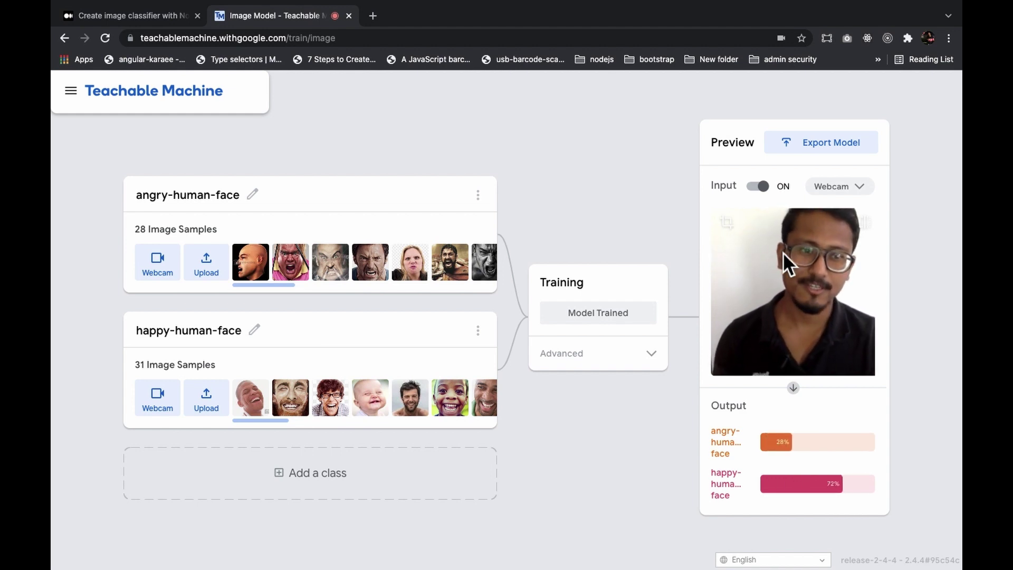
# Step: Turn the webcam Preview Input off and expand the Advanced training settings
pyautogui.click(775, 200)
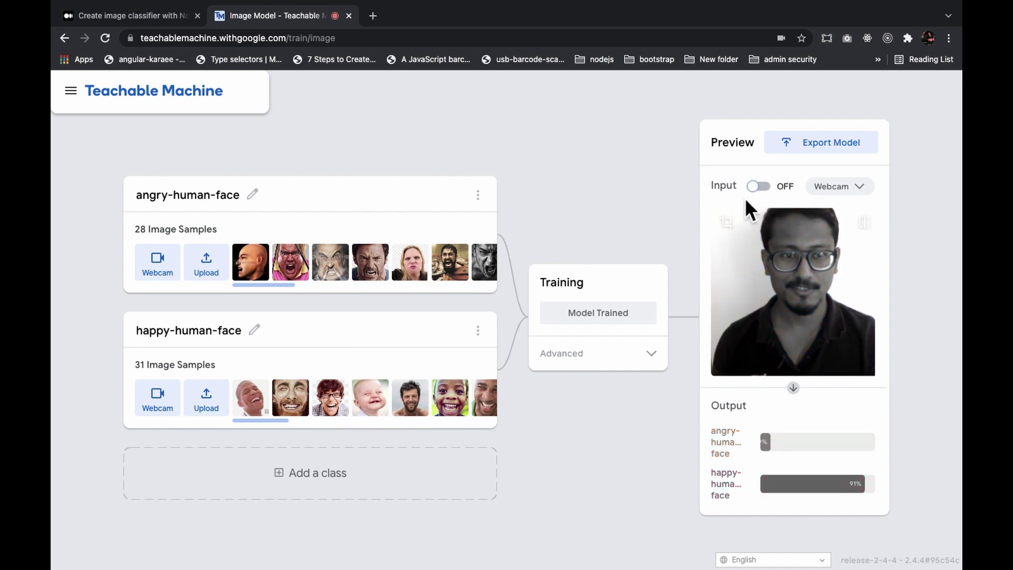
pyautogui.click(641, 354)
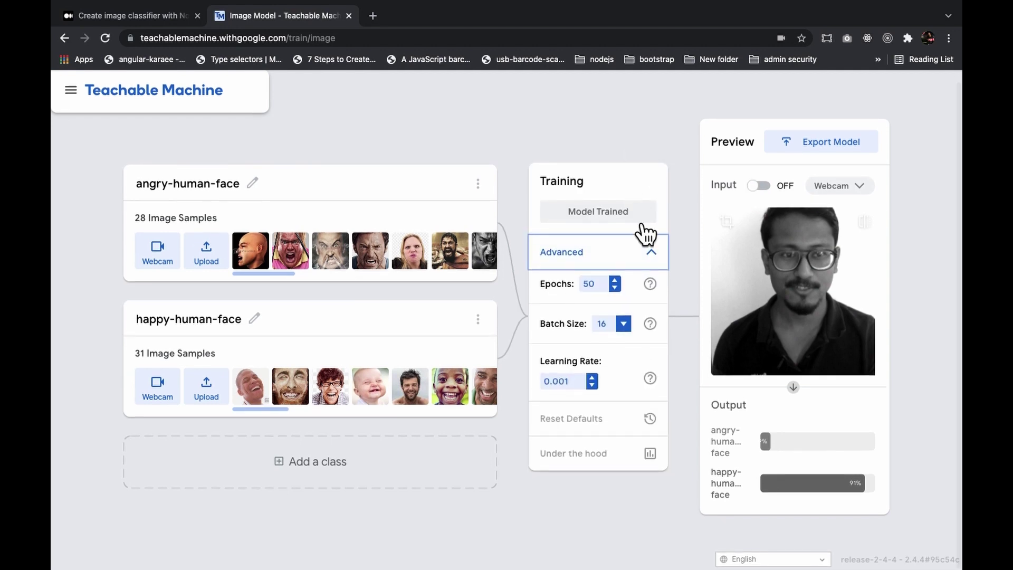
# Step: Change Epochs from 50 to 100 and train the model again
pyautogui.click(627, 284)
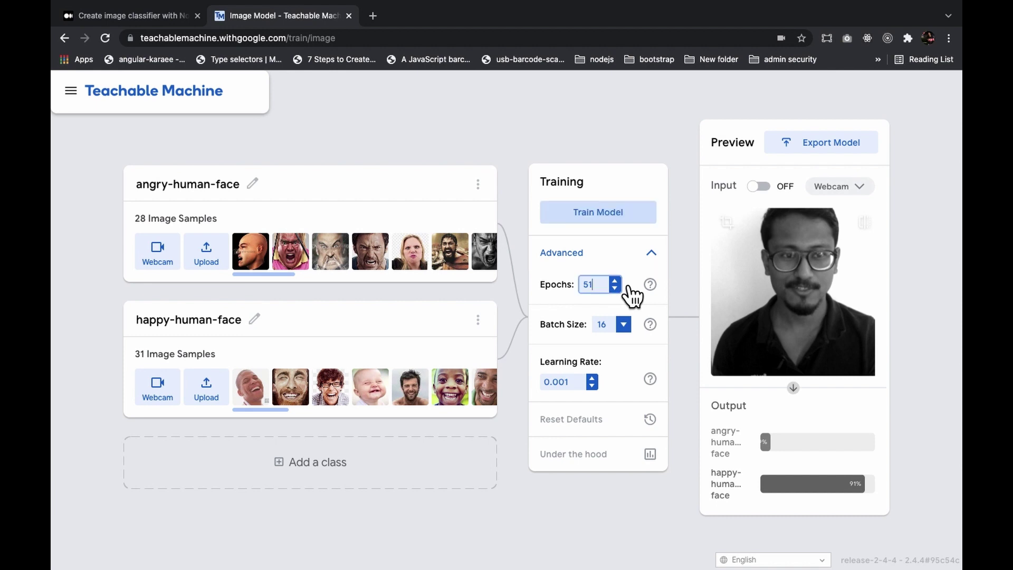
pyautogui.press('BackSpace')
pyautogui.press('BackSpace')
pyautogui.write('100')
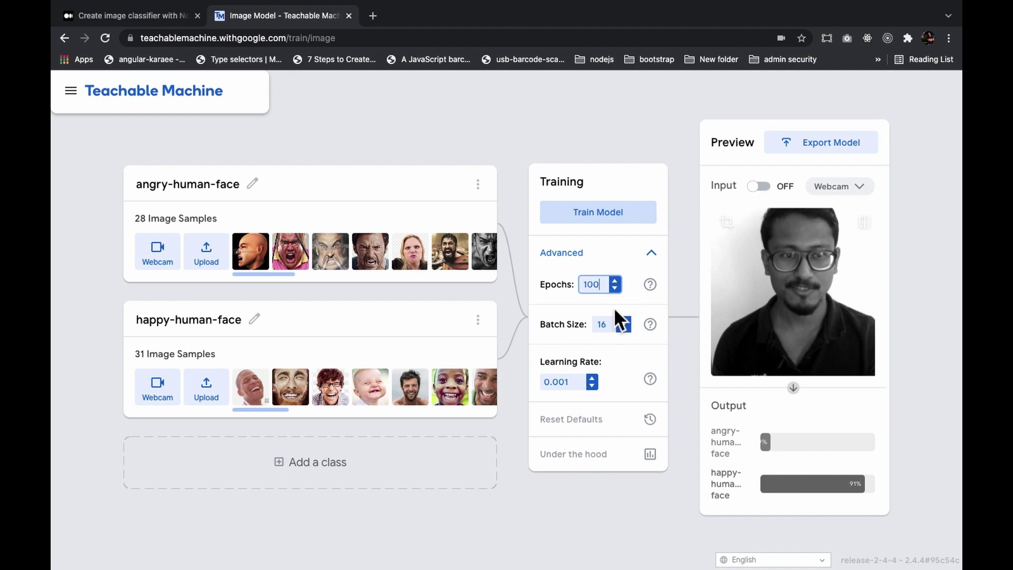
pyautogui.click(612, 214)
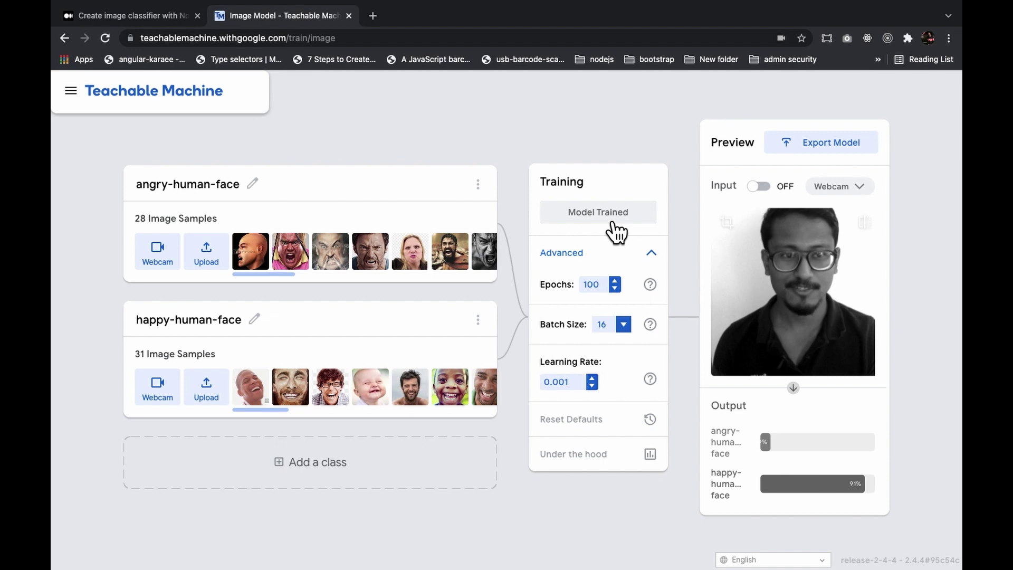
# Step: Test the model on the live webcam, switch input off, and reset training settings to defaults
pyautogui.click(760, 186)
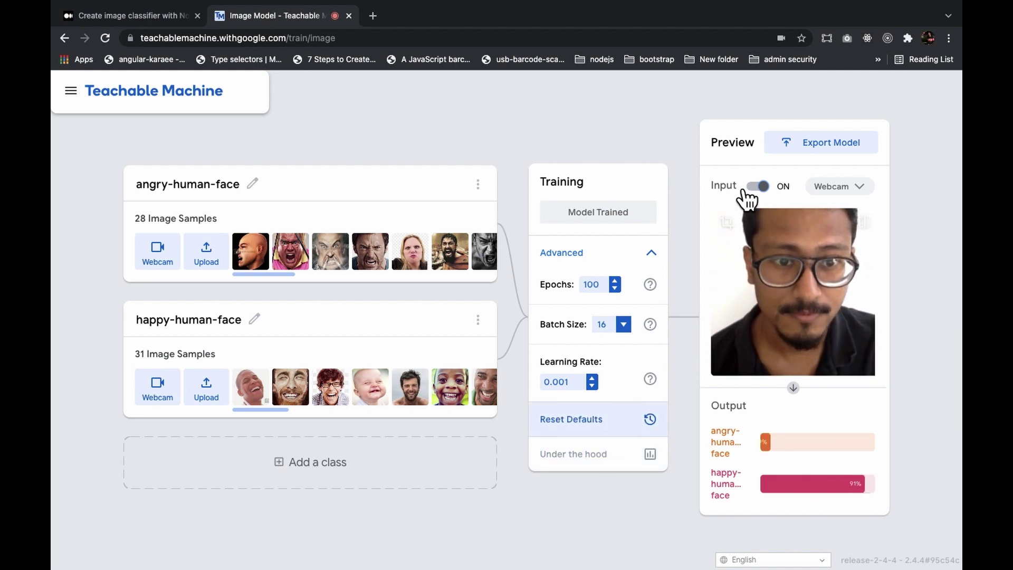
pyautogui.click(761, 187)
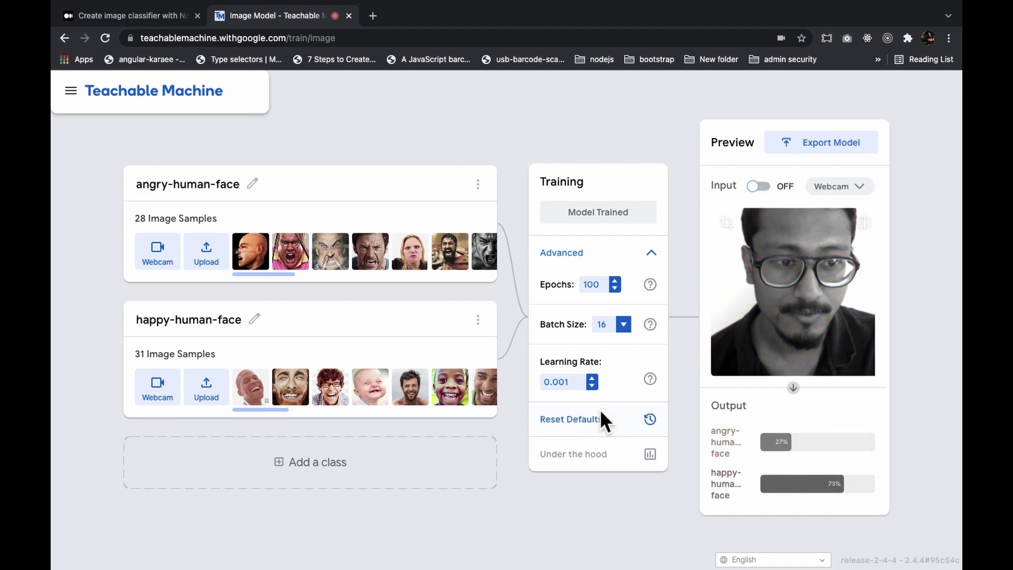
pyautogui.click(607, 424)
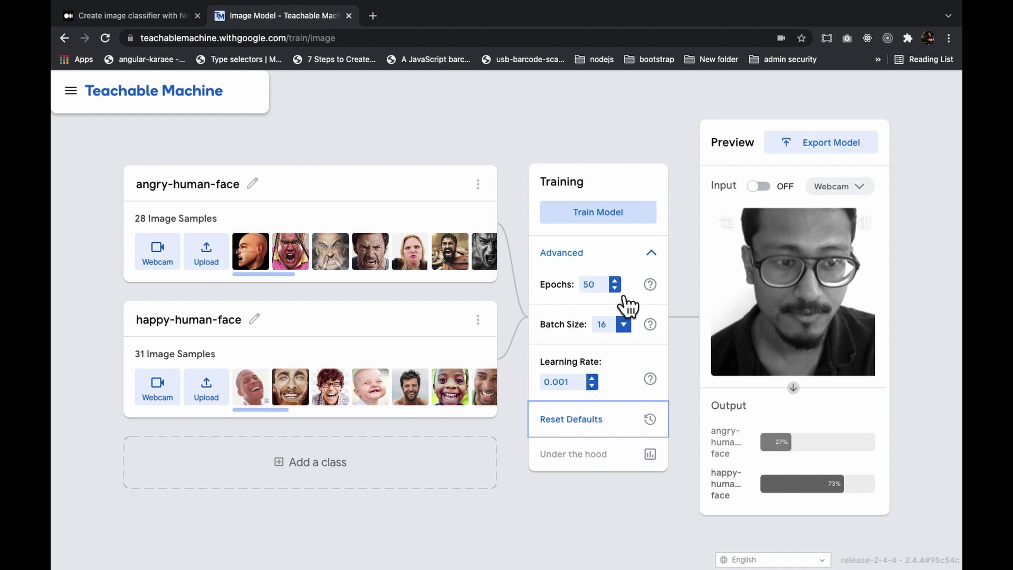
# Step: Retrain with default settings, acknowledge the tab notice, and open the Export Model dialog
pyautogui.click(621, 227)
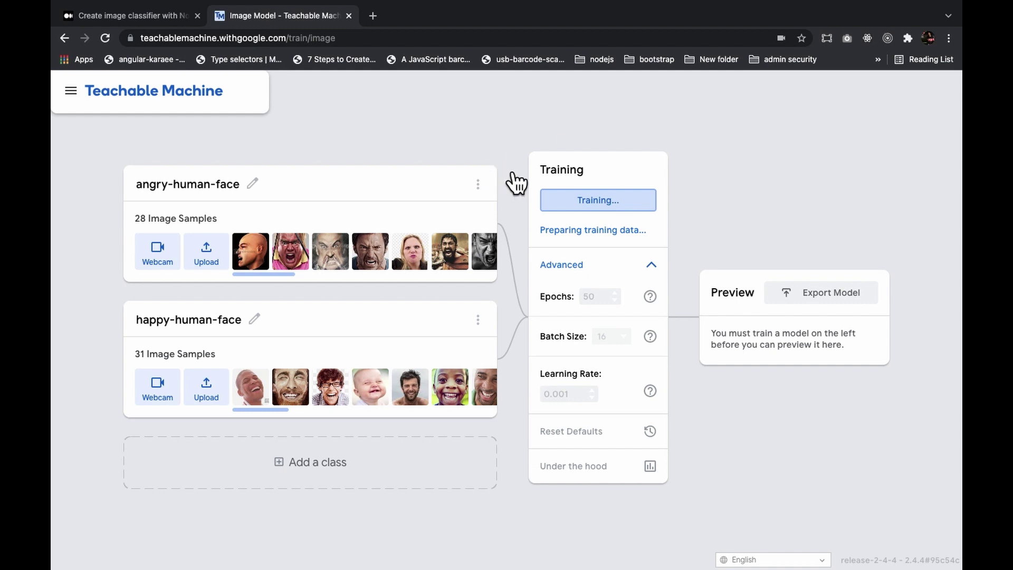
pyautogui.click(667, 117)
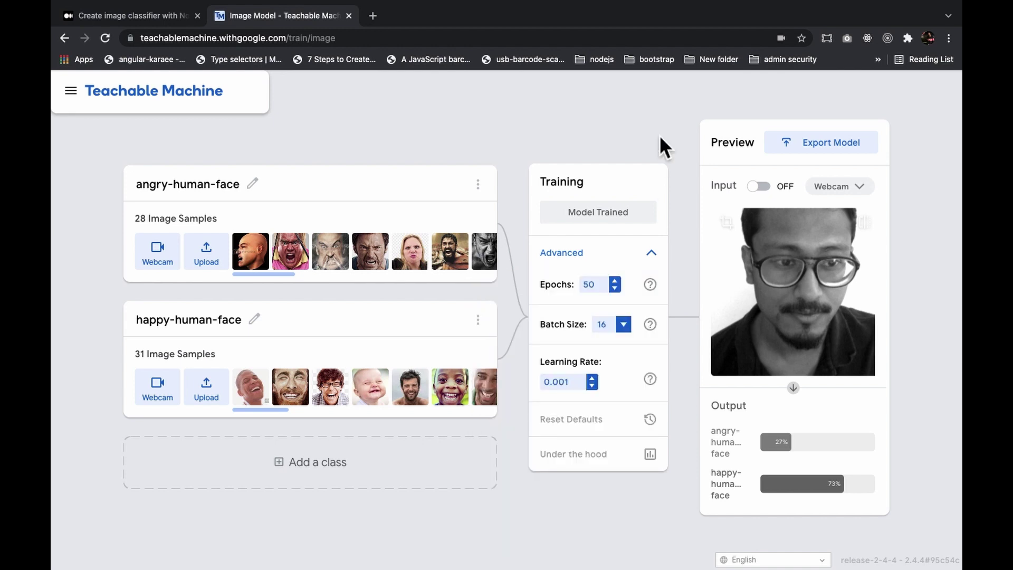
pyautogui.click(829, 154)
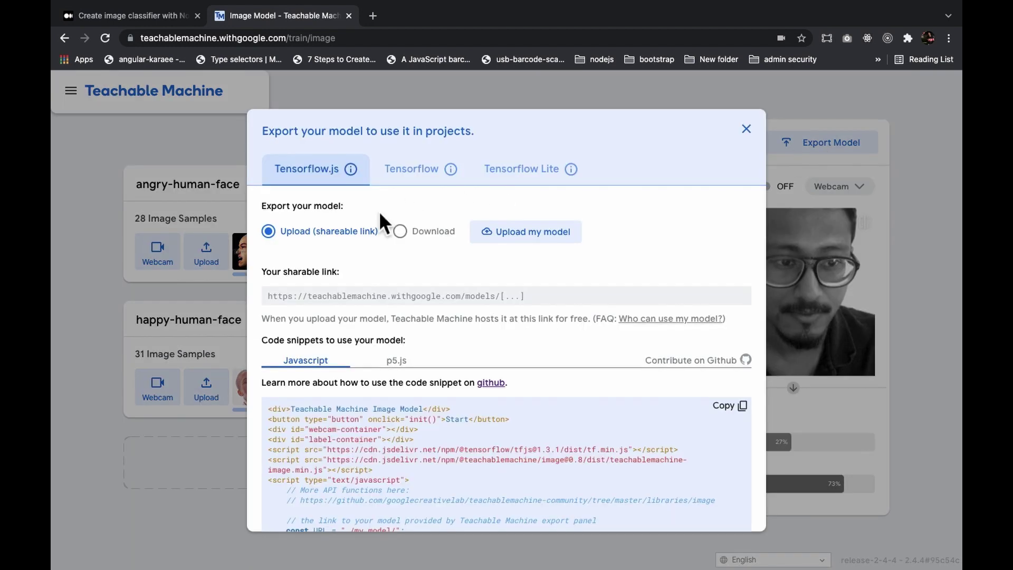
# Step: Switch the Tensorflow.js export from a shareable link to the Download option
pyautogui.moveTo(545, 291); pyautogui.dragTo(358, 296)
pyautogui.click(477, 289)
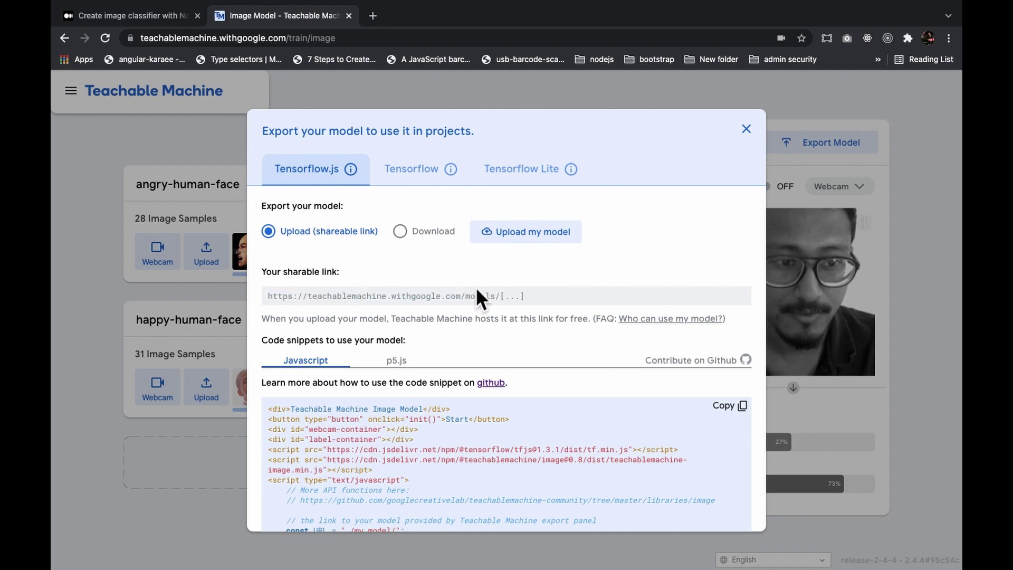
pyautogui.click(415, 250)
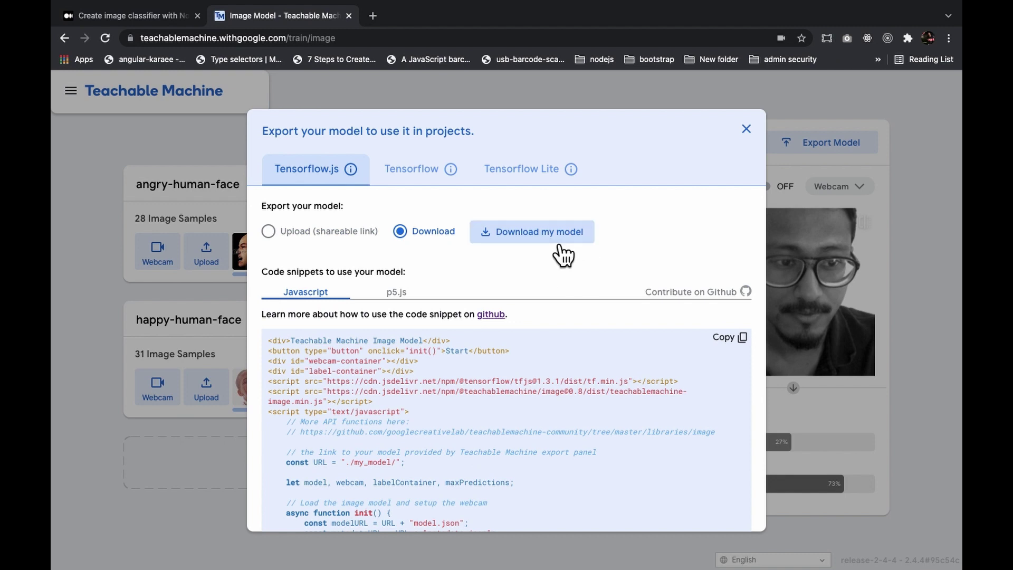
# Step: Read through the JavaScript webcam code snippet shown for the downloaded model
pyautogui.scroll(-3, 581, 371)
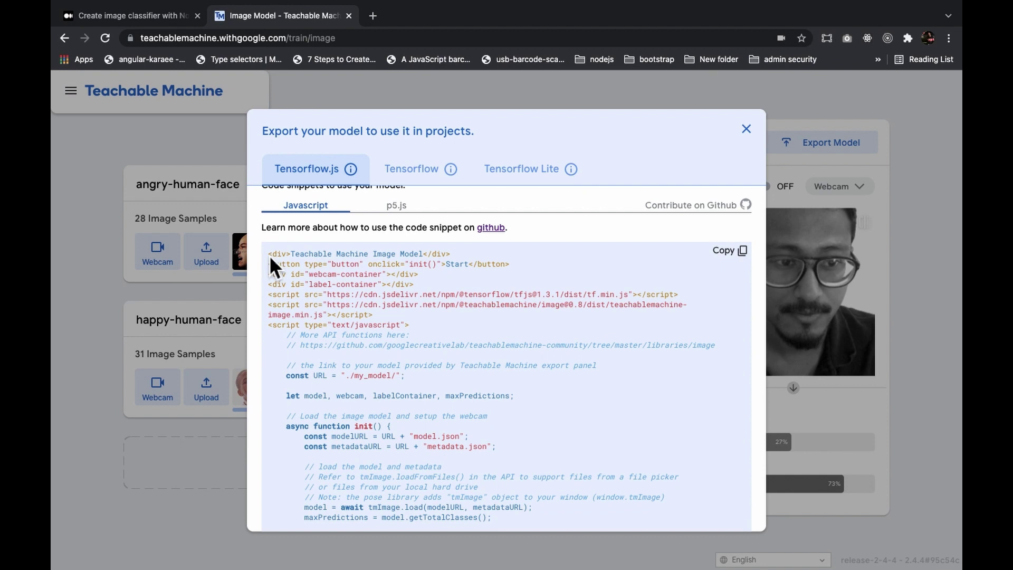
pyautogui.moveTo(269, 255); pyautogui.dragTo(552, 506)
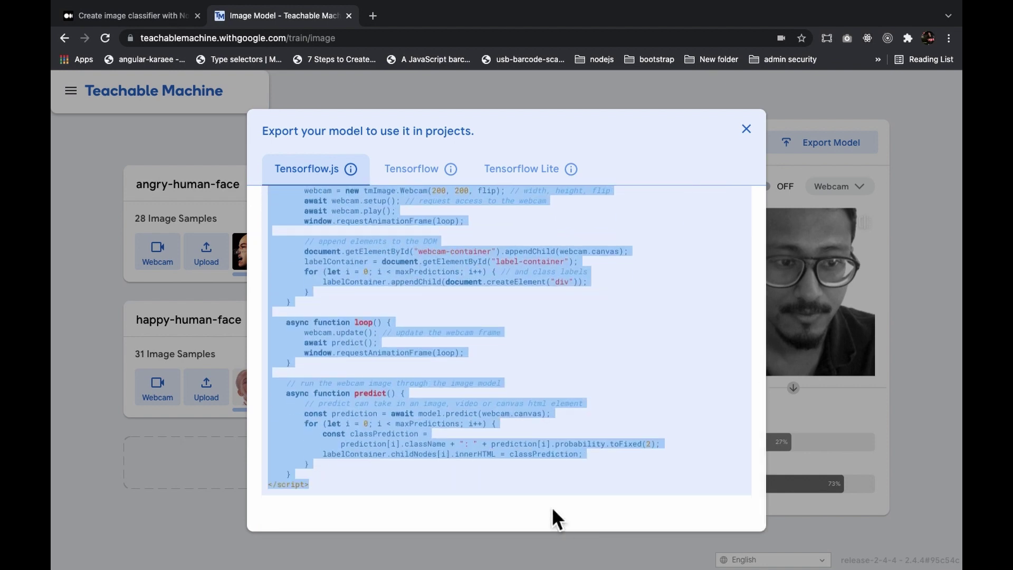
pyautogui.click(571, 485)
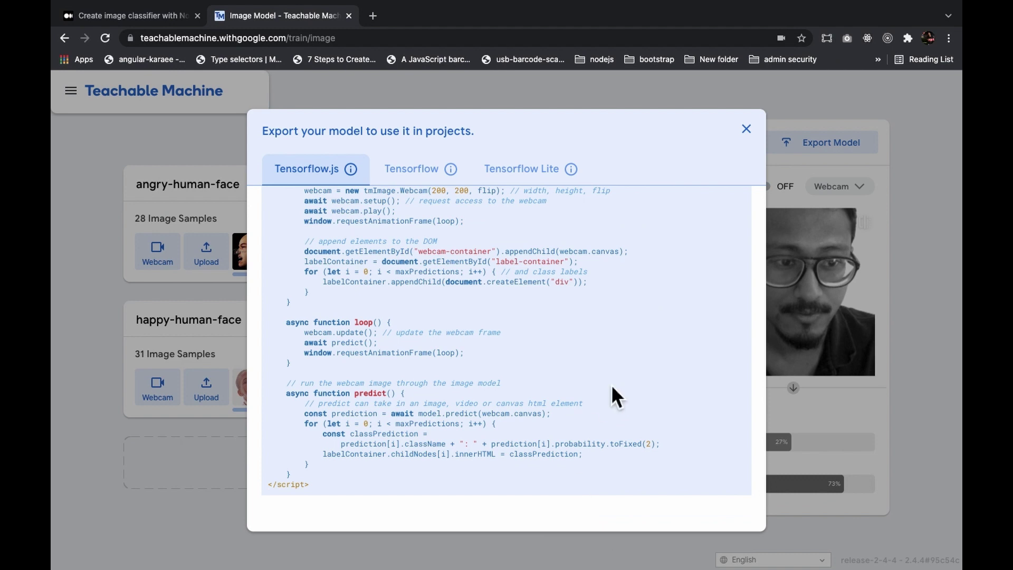
pyautogui.scroll(5, 612, 387)
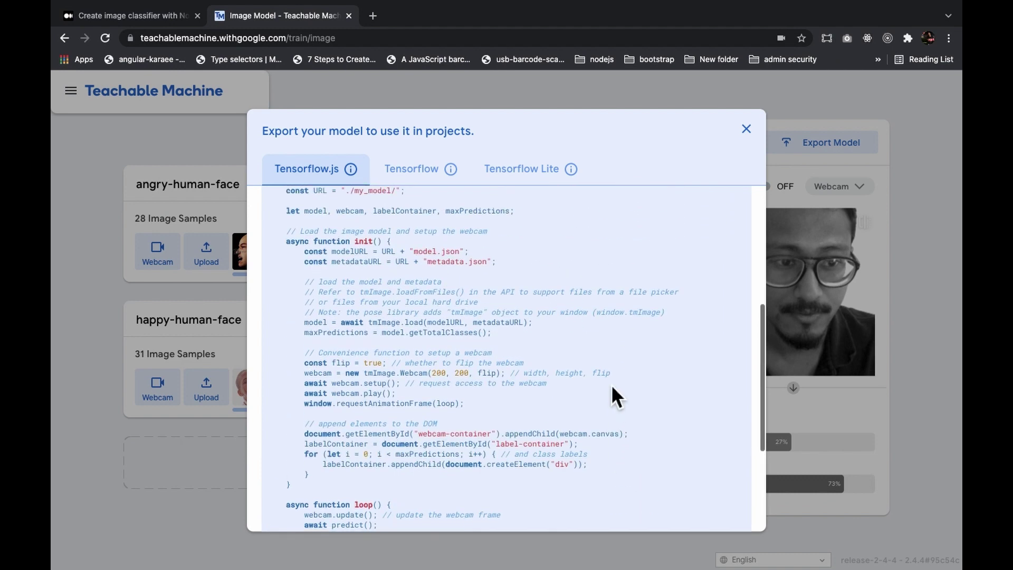